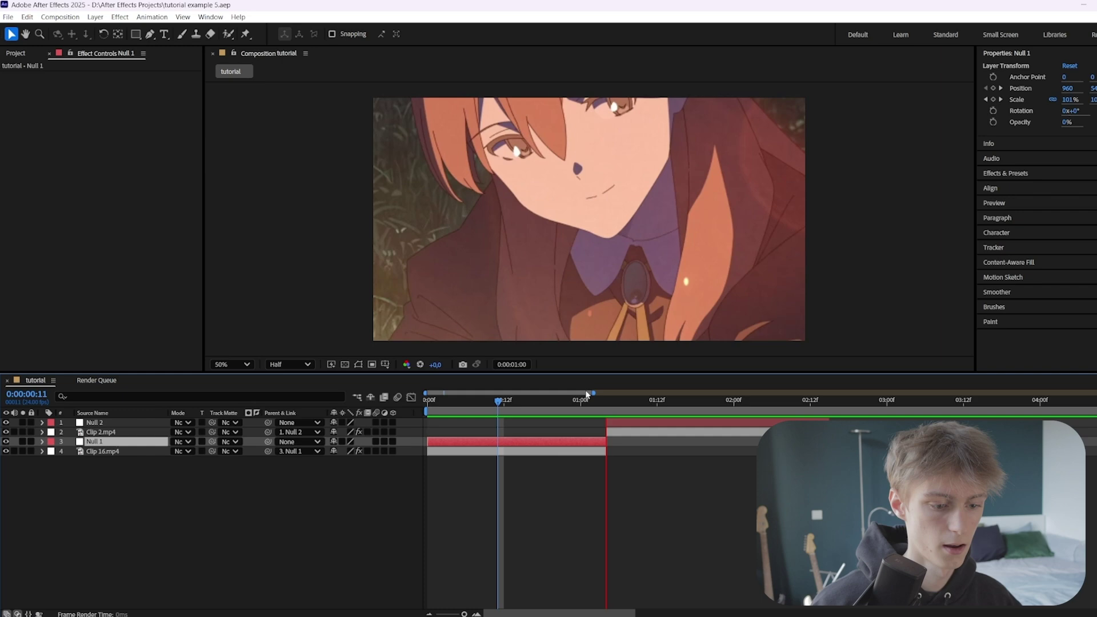
# Scrub around the cut between the two clips and check the existing keyframes on Null 2 and Null 1.
pyautogui.click(582, 403)
pyautogui.click(497, 416)
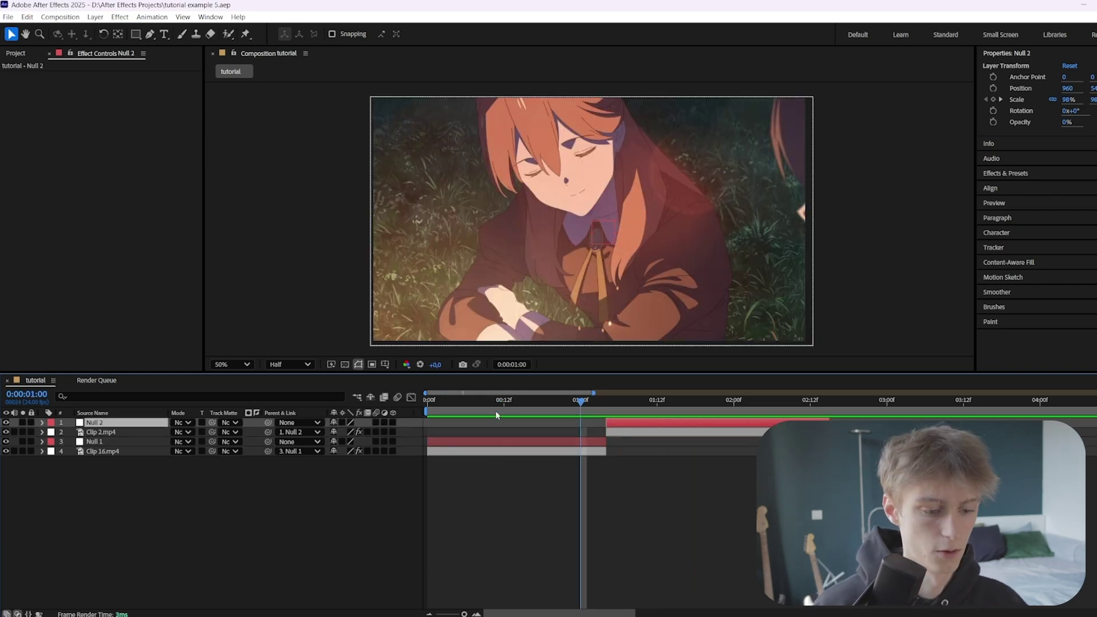
pyautogui.press('u')
pyautogui.click(574, 452)
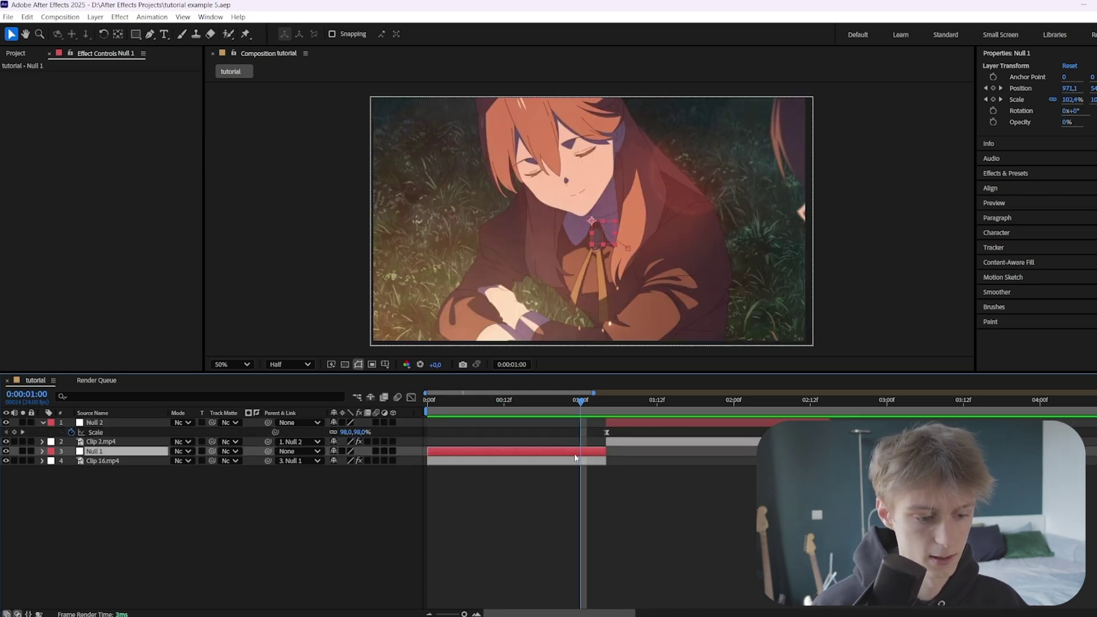
pyautogui.press('u')
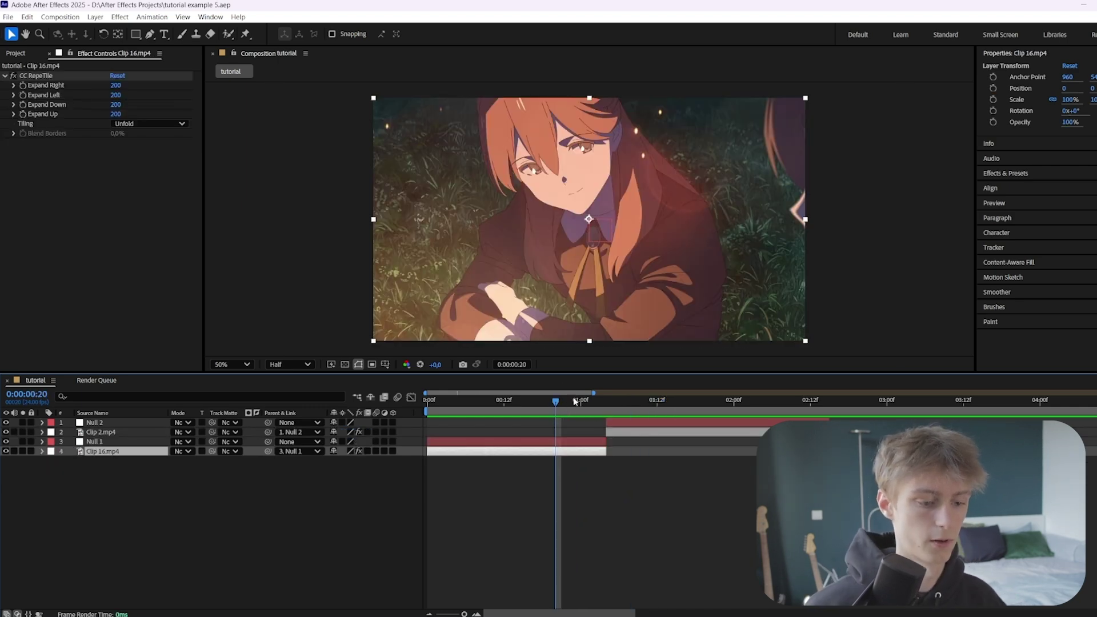
pyautogui.moveTo(575, 403); pyautogui.dragTo(607, 404)
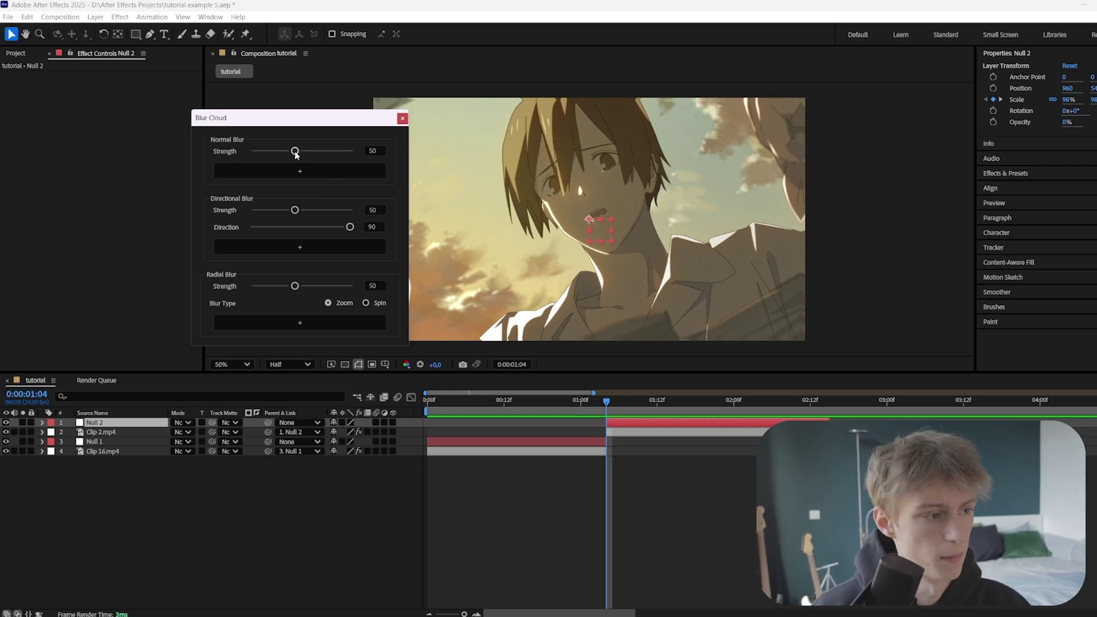
# Add a Normal Blur with Blur Cloud over the cut at 0:00:01:04, with a Blur Radius of 16.5, and preview it.
pyautogui.moveTo(250, 113)
pyautogui.mouseDown()
pyautogui.moveTo(231, 116)
pyautogui.moveTo(244, 122)
pyautogui.mouseUp()
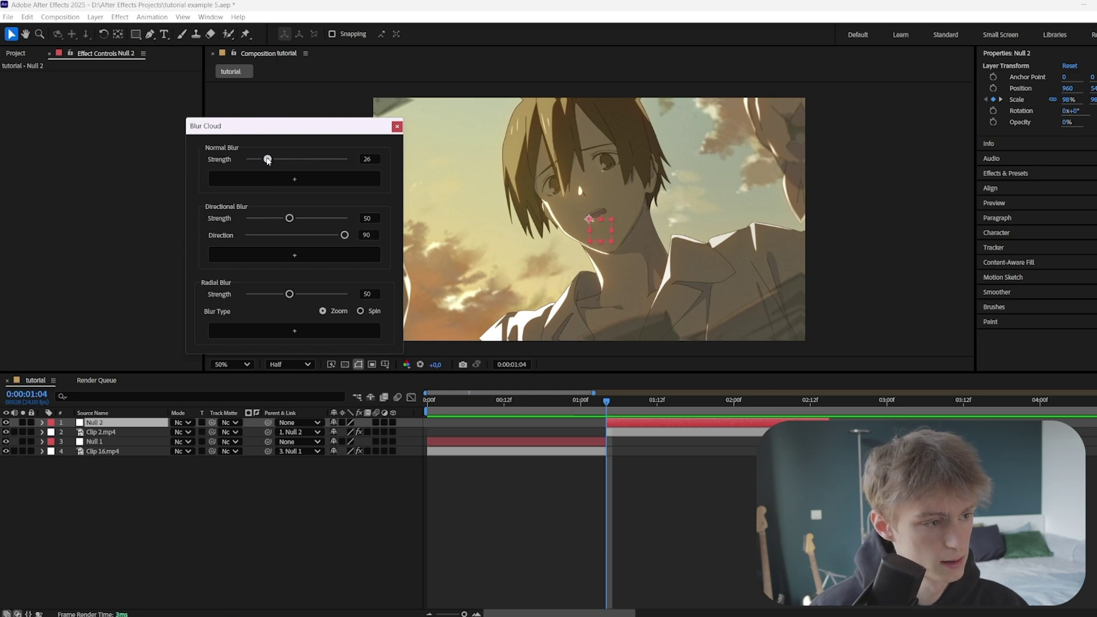
pyautogui.click(297, 178)
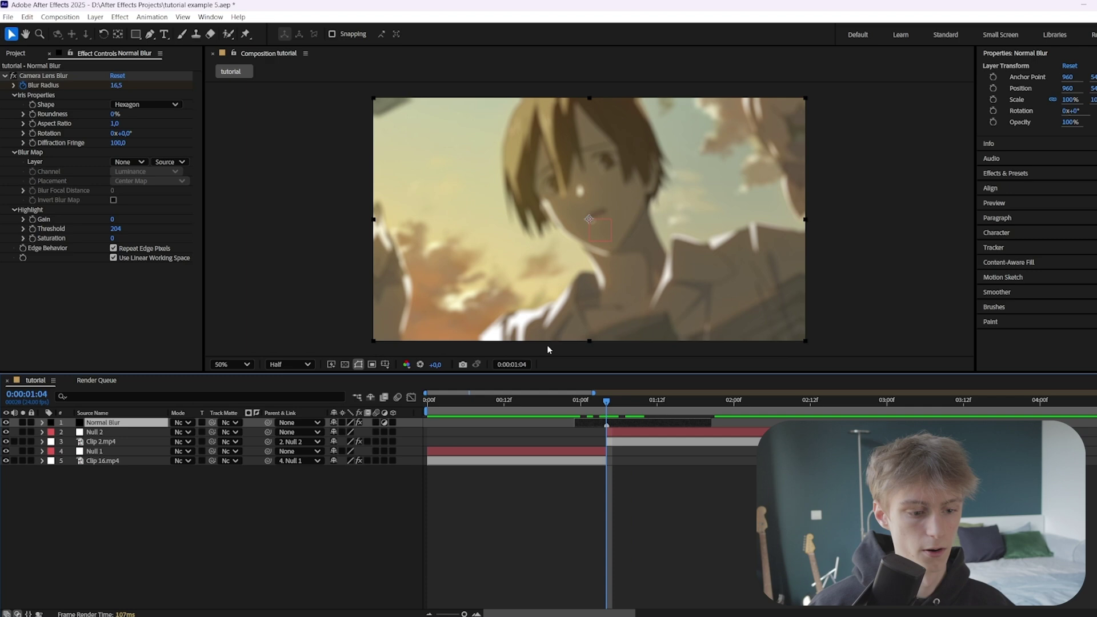
pyautogui.moveTo(588, 400); pyautogui.dragTo(564, 400)
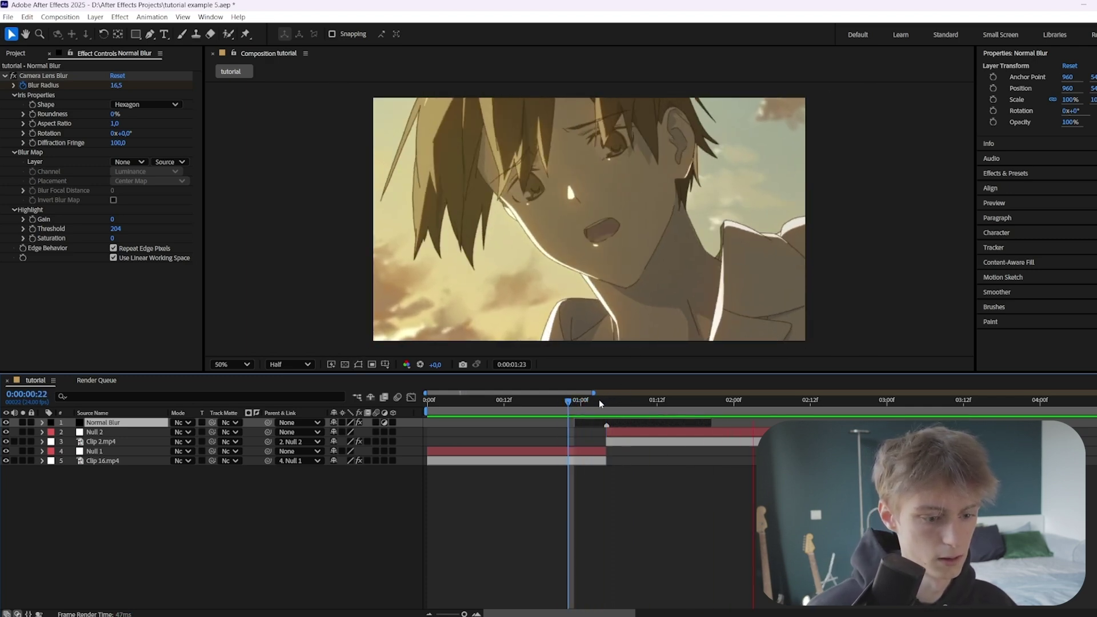
pyautogui.click(607, 403)
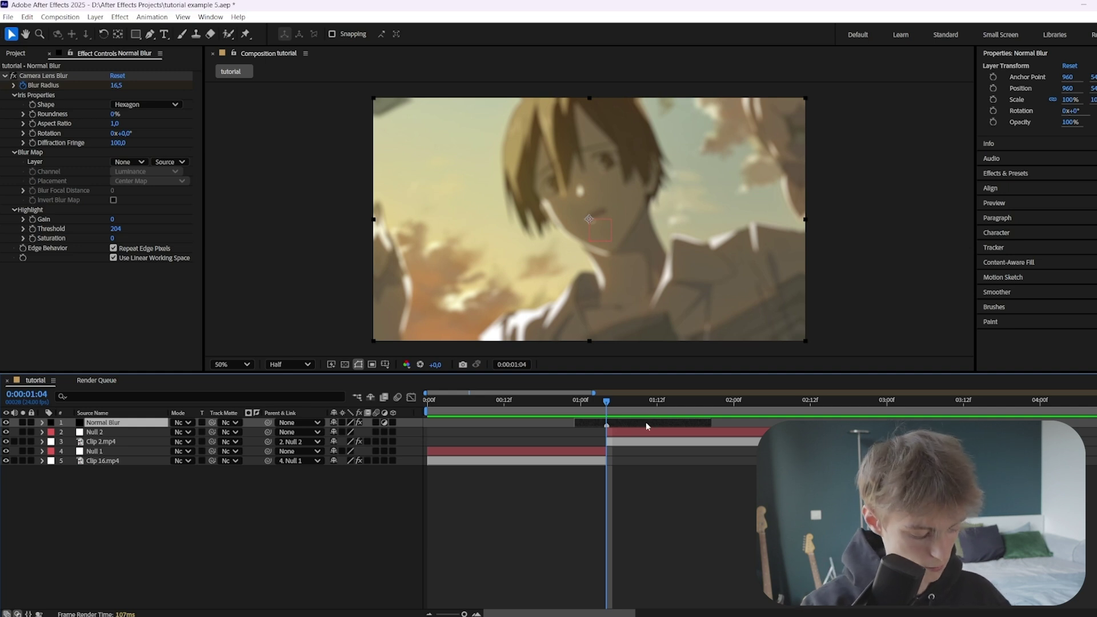
# Create an adjustment layer above the blur layer and trim it to the Normal Blur layer's span around the cut.
pyautogui.hotkey('ctrl', 'alt', 'y')
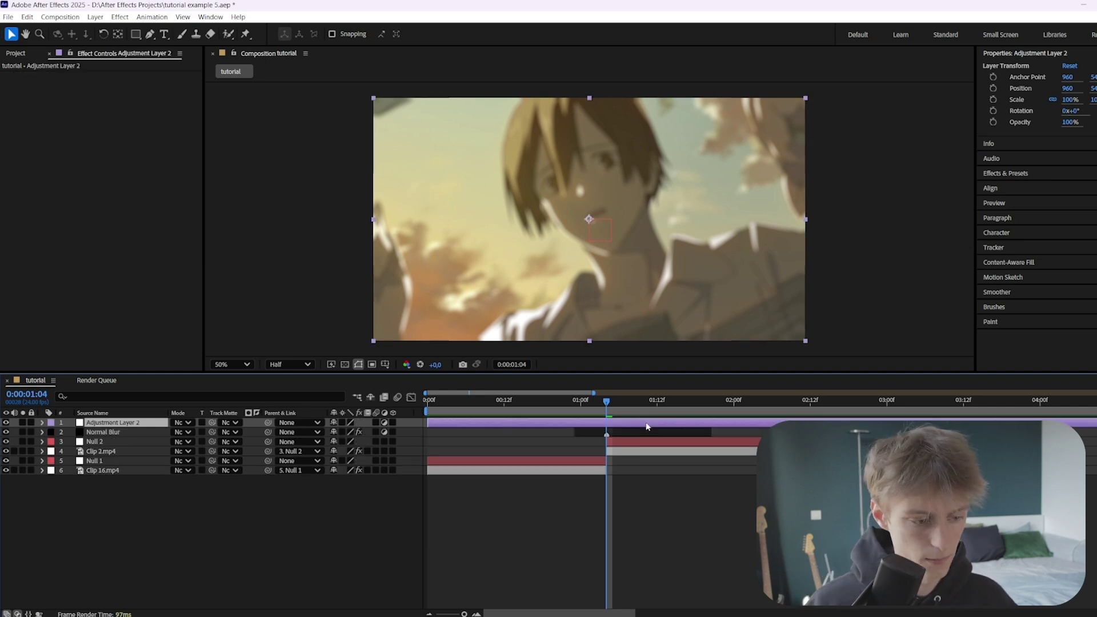
pyautogui.rightClick(410, 426)
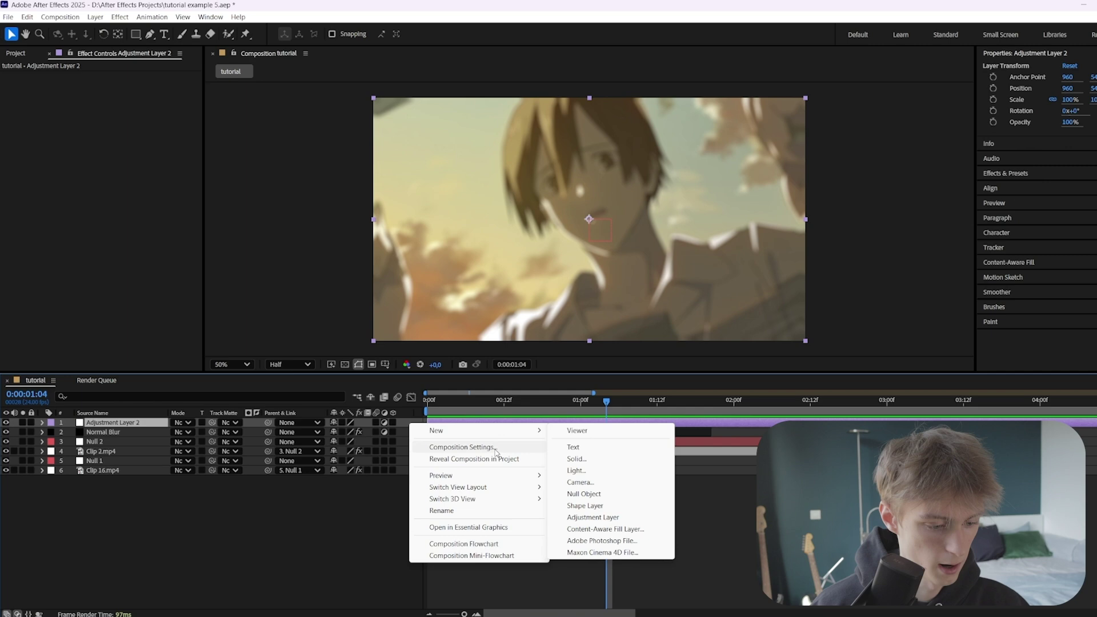
pyautogui.click(400, 495)
pyautogui.moveTo(595, 403); pyautogui.dragTo(575, 404)
pyautogui.click(580, 421)
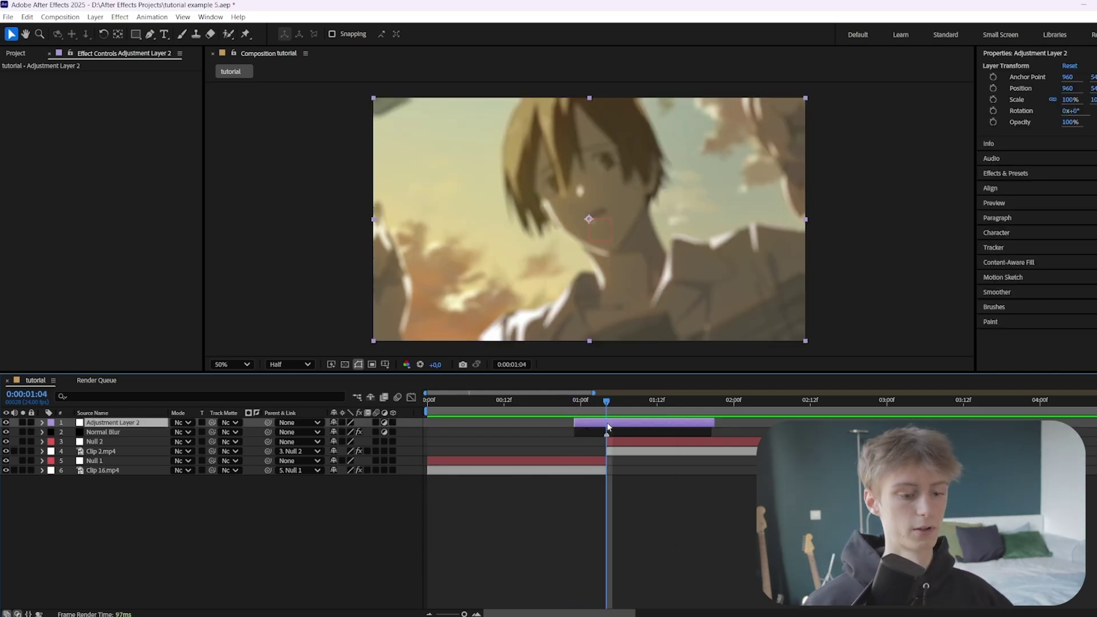
# Apply the Warp effect to the adjustment layer, with FishEye as the warp style and Bend at -60.
pyautogui.hotkey('ctrl', 'space')
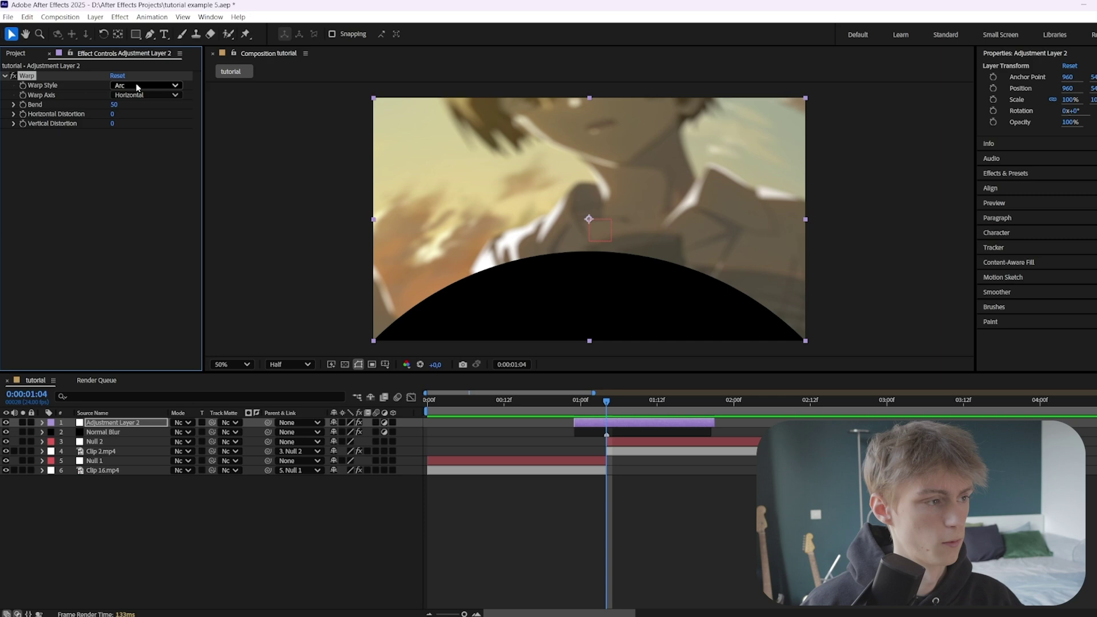
pyautogui.click(137, 86)
pyautogui.click(148, 226)
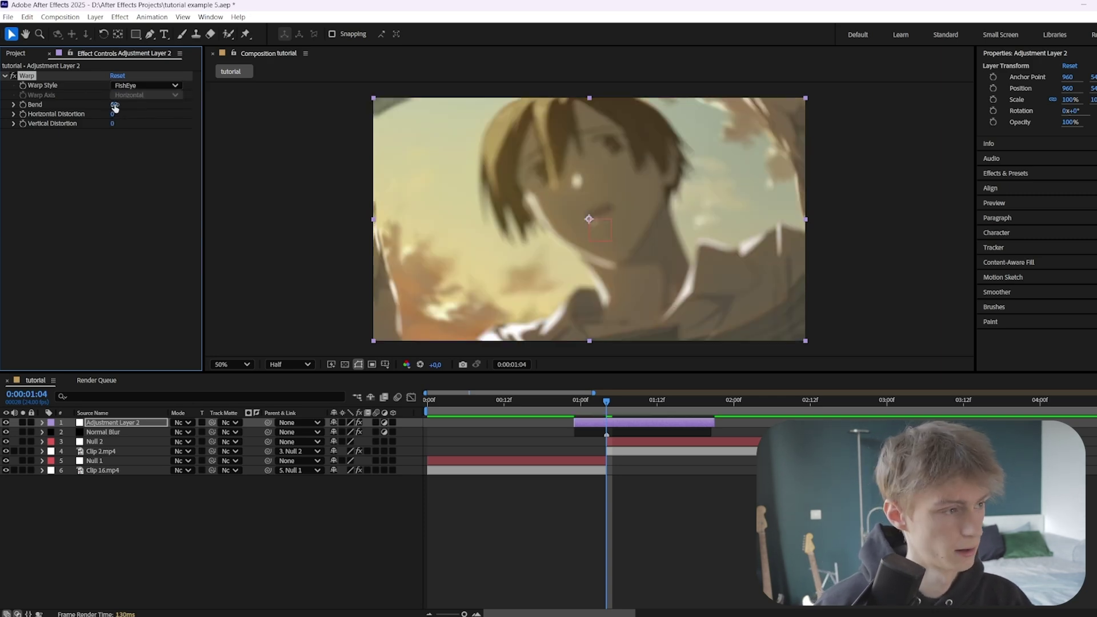
pyautogui.write('-60')
pyautogui.press('Return')
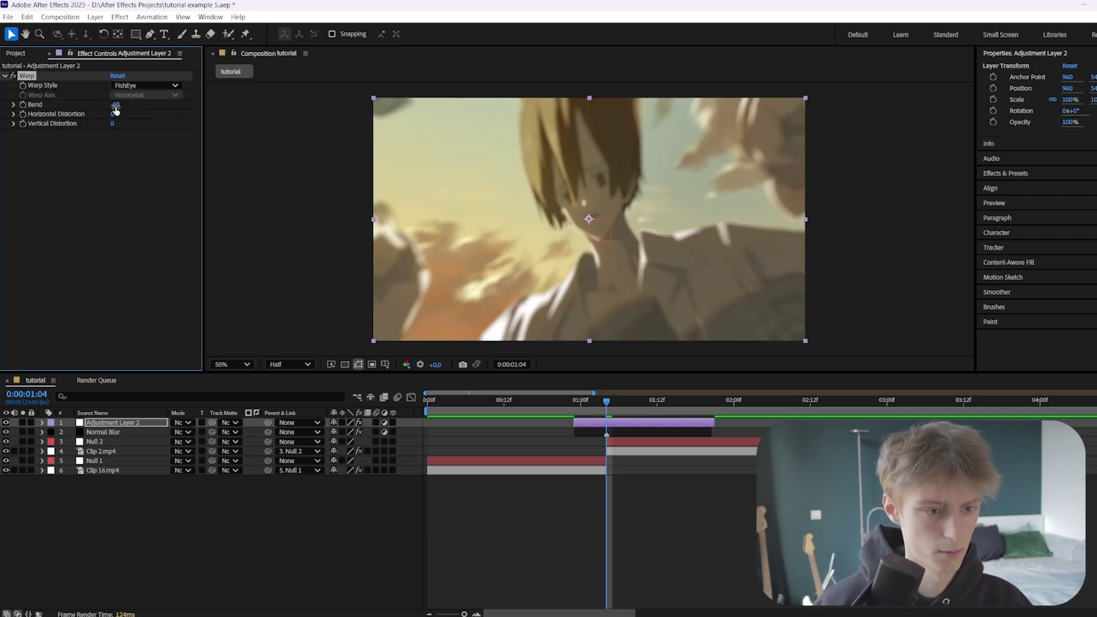
# Keyframe the Warp Bend at -60 on the cut at 0:00:01:04, and at 0 on 0:00:00:23 and 0:00:01:20.
pyautogui.moveTo(605, 404)
pyautogui.mouseDown()
pyautogui.moveTo(593, 404)
pyautogui.moveTo(606, 405)
pyautogui.mouseUp()
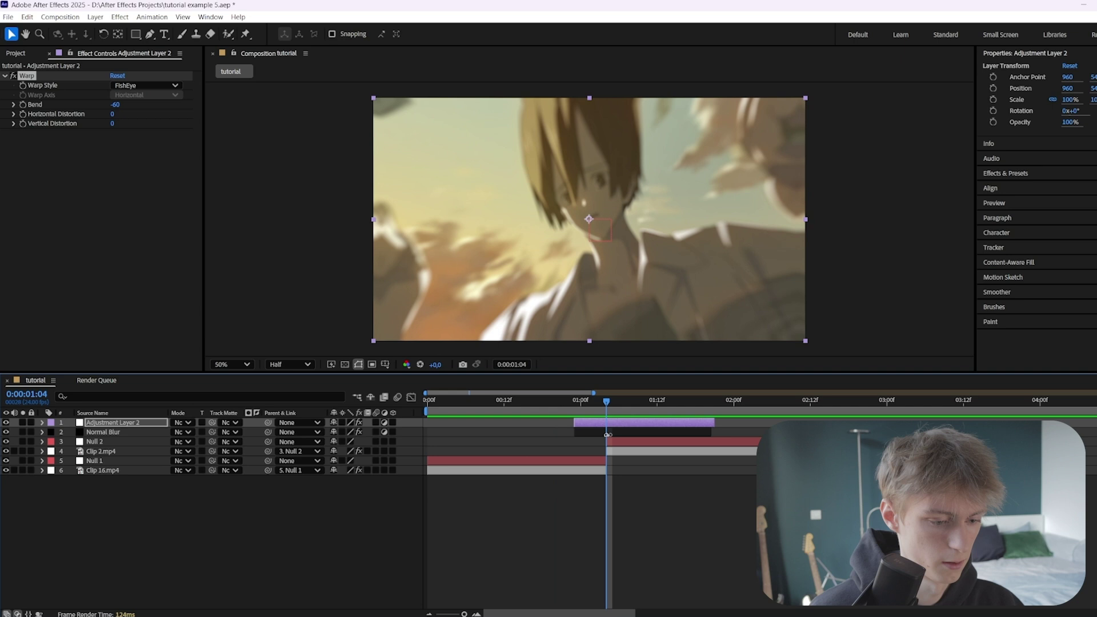
pyautogui.click(23, 105)
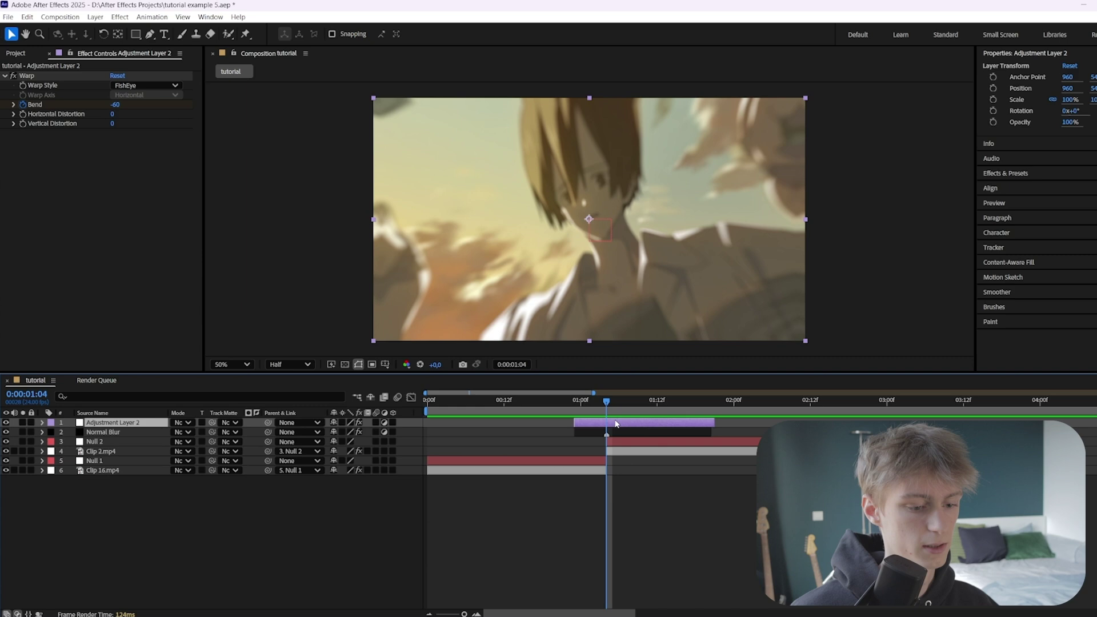
pyautogui.press('u')
pyautogui.moveTo(583, 402); pyautogui.dragTo(575, 402)
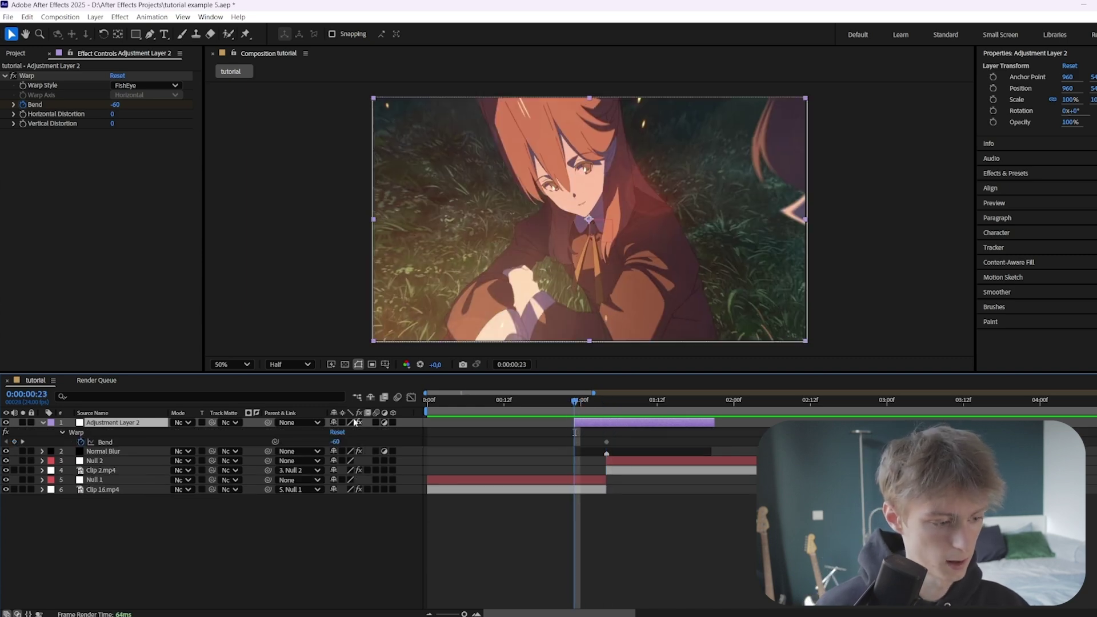
pyautogui.write('0')
pyautogui.press('Return')
pyautogui.click(709, 400)
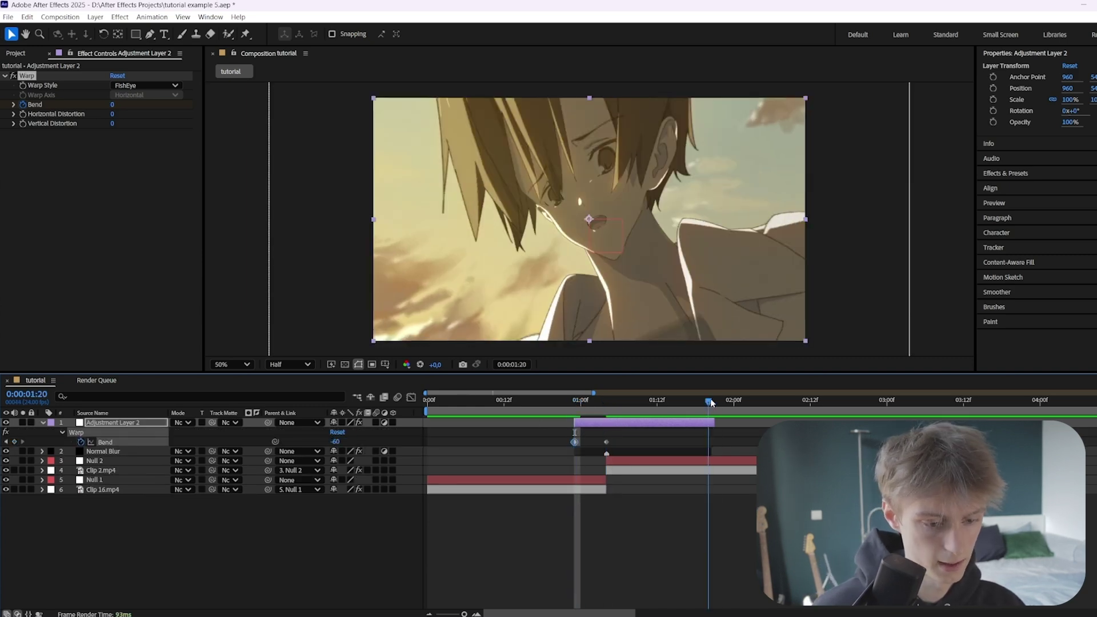
pyautogui.moveTo(482, 432); pyautogui.dragTo(740, 465)
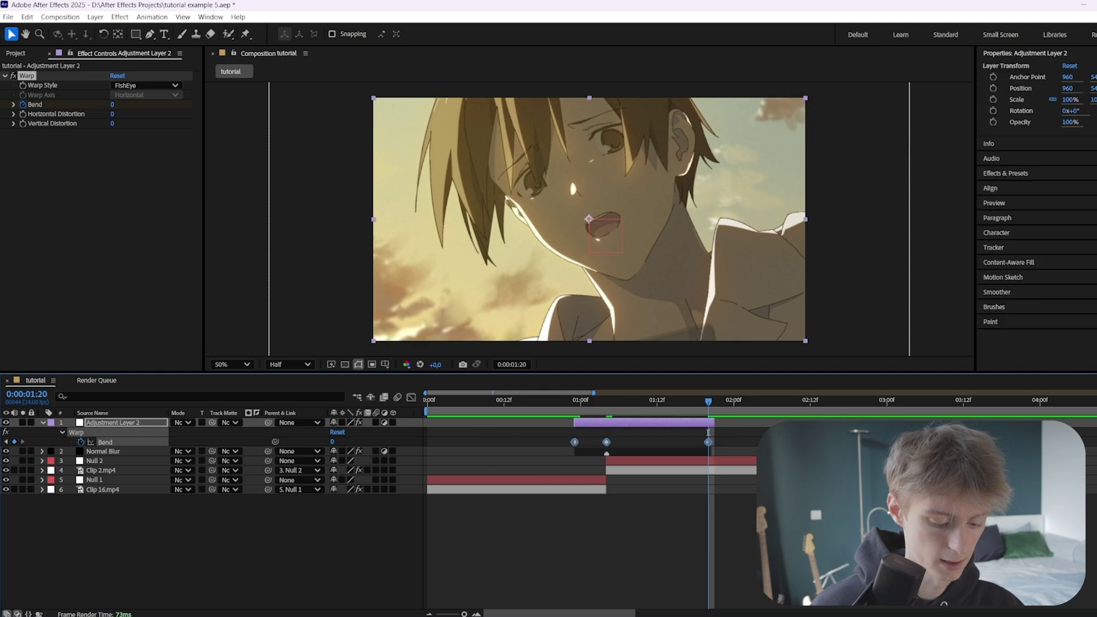
# Shape the Bend value graph into a steep dip peaking at the cut with a long ease-out, and preview the transition.
pyautogui.click(411, 398)
pyautogui.press('=')
pyautogui.moveTo(440, 422); pyautogui.dragTo(490, 479)
pyautogui.moveTo(496, 584); pyautogui.dragTo(490, 431)
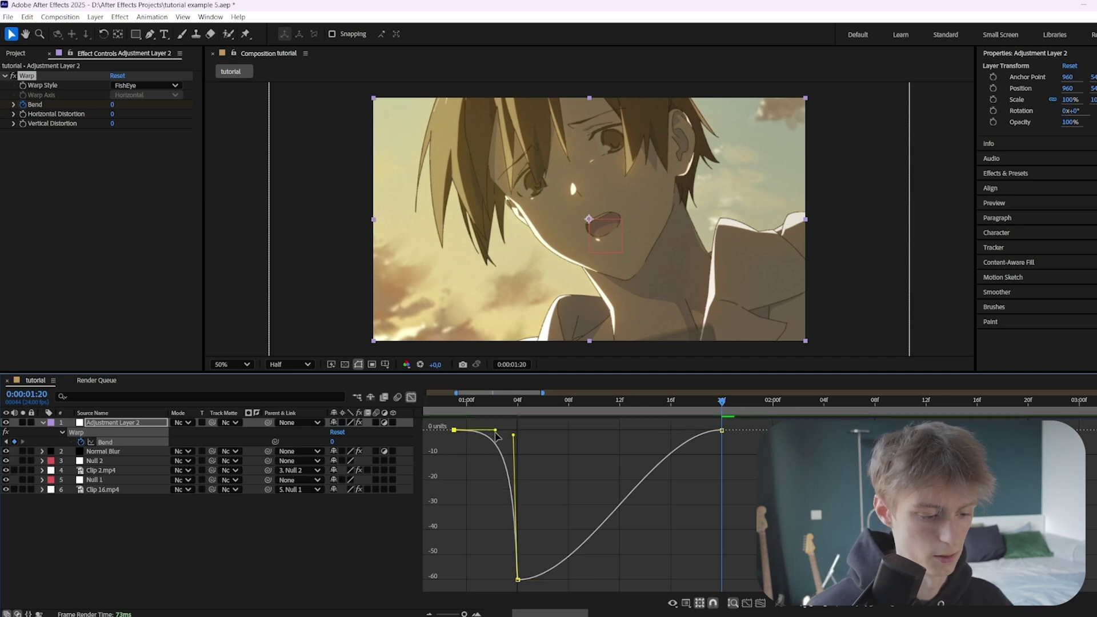
pyautogui.moveTo(499, 549); pyautogui.dragTo(557, 595)
pyautogui.hscroll(-1, 629, 565)
pyautogui.moveTo(656, 583); pyautogui.dragTo(601, 450)
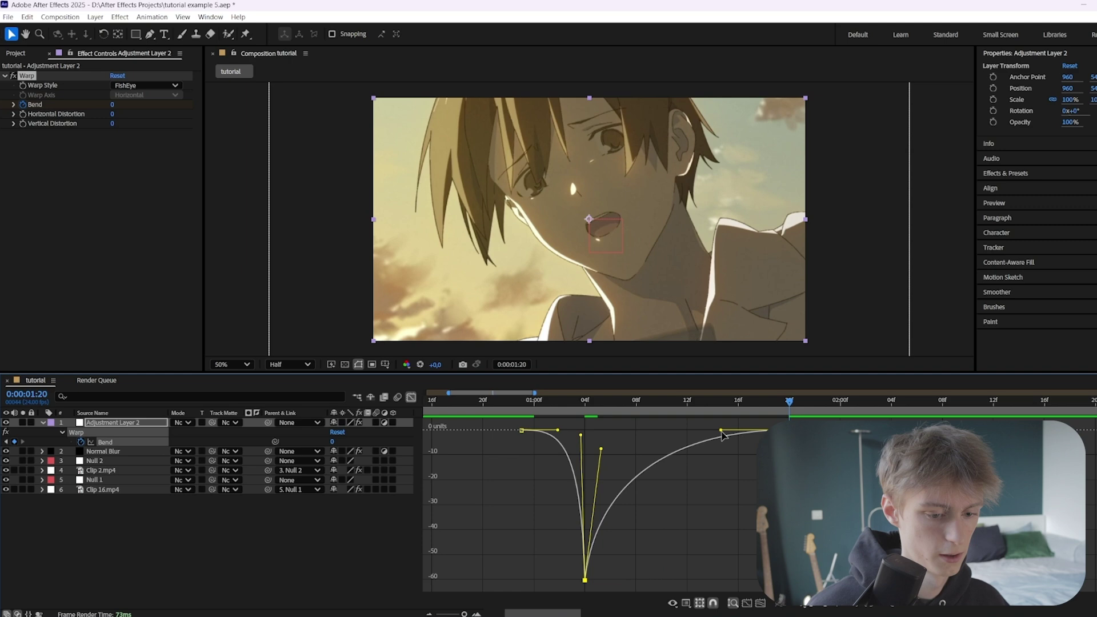
pyautogui.moveTo(723, 436); pyautogui.dragTo(643, 435)
pyautogui.press('space')
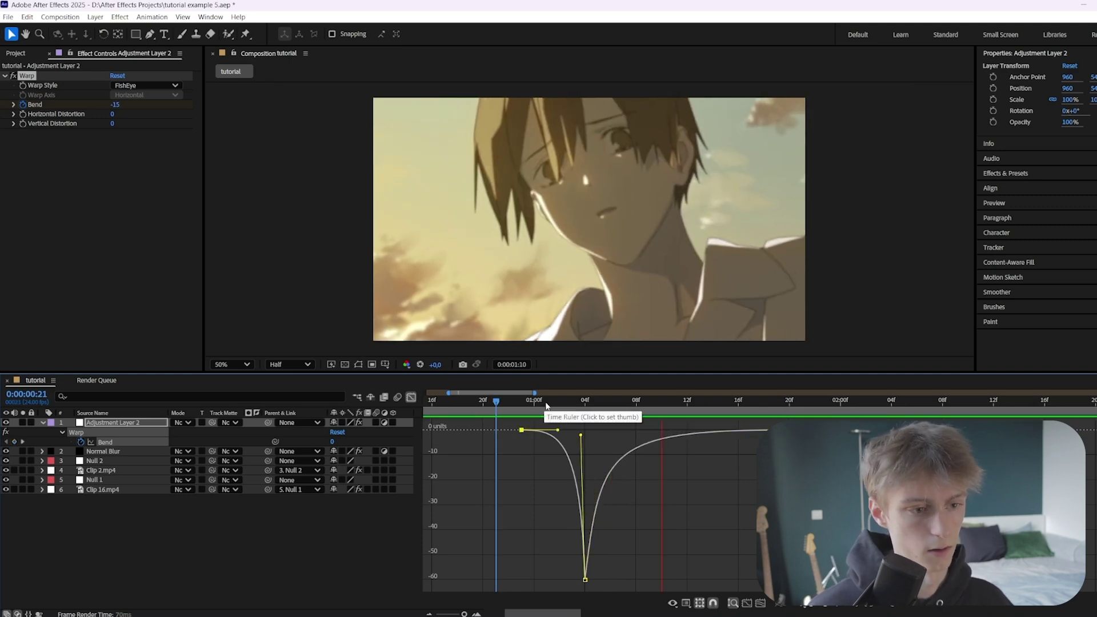
# Make the Bend curve's descent into the -60 keyframe more gradual, preview it, and return to the layer view at 0:00:01:04.
pyautogui.moveTo(546, 406); pyautogui.dragTo(572, 405)
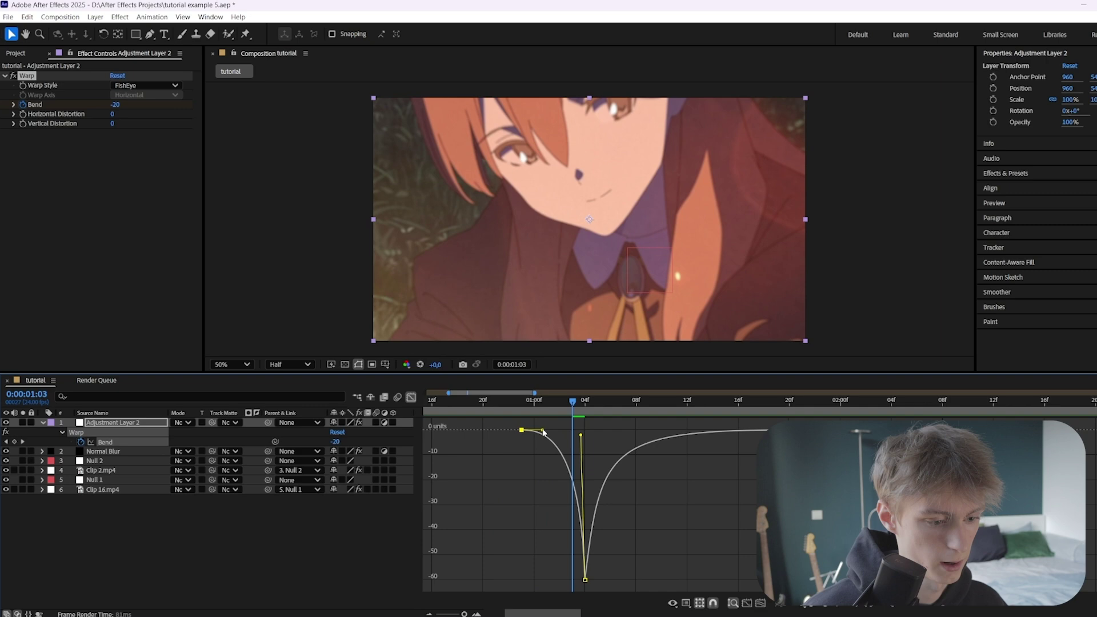
pyautogui.moveTo(581, 436); pyautogui.dragTo(566, 441)
pyautogui.press('space')
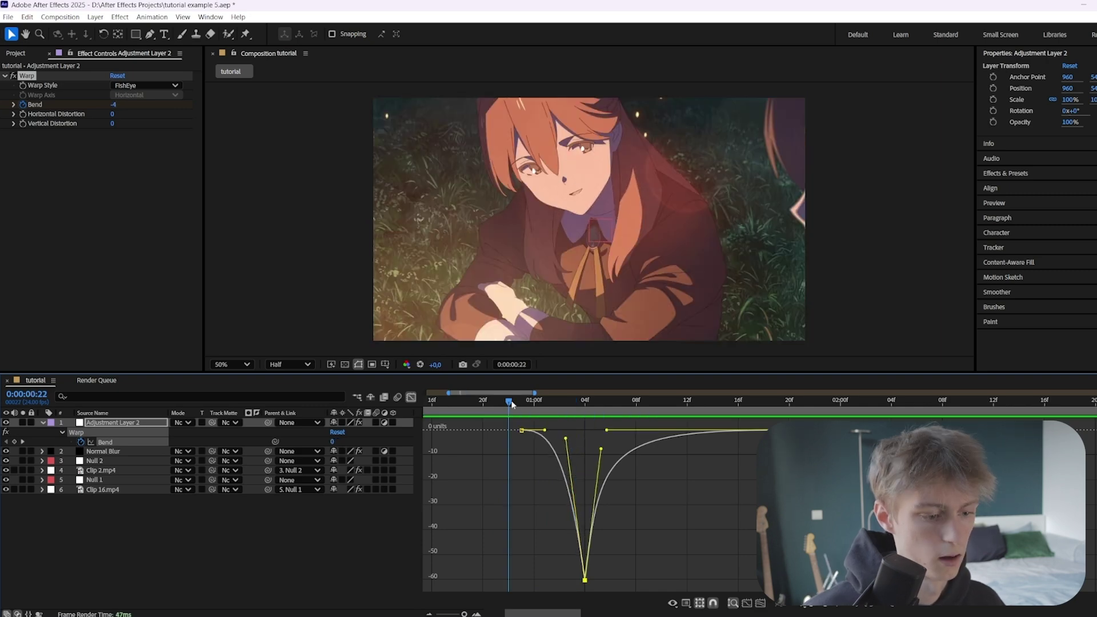
pyautogui.click(586, 404)
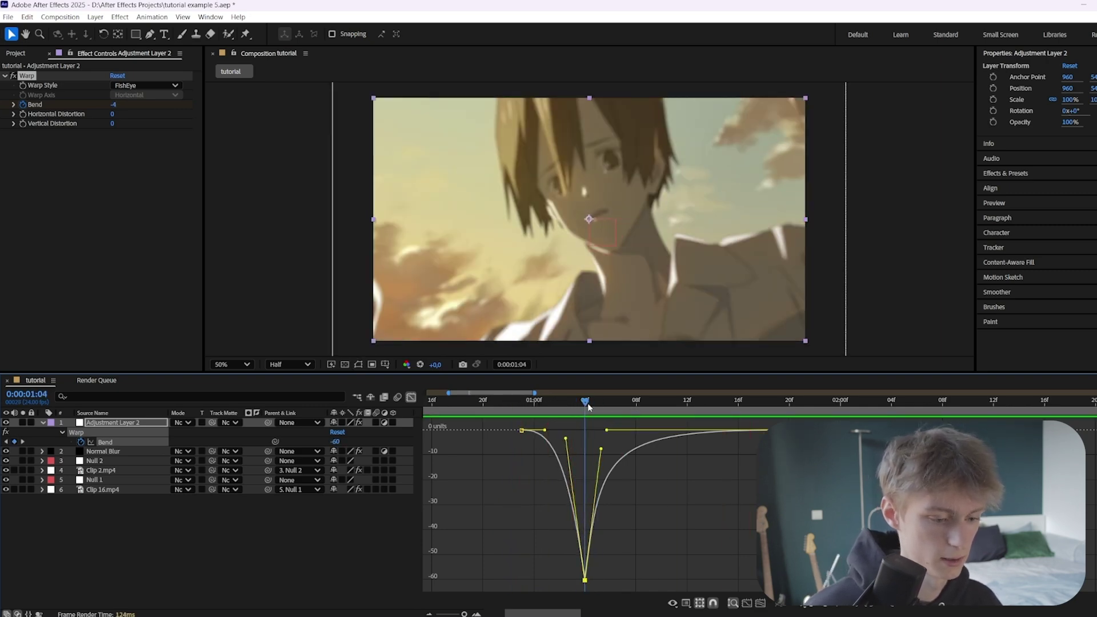
pyautogui.hotkey('shift', 'F3')
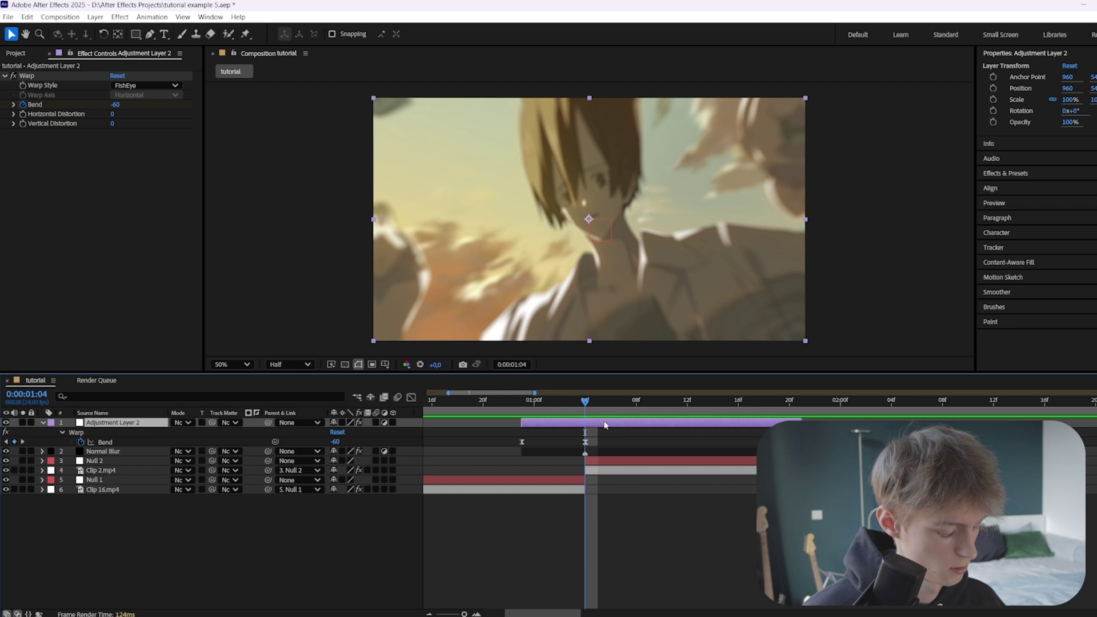
# Try splitting the adjustment layer at 0:00:01:04 and deleting its second half.
pyautogui.hotkey('ctrl', 'shift', 'd')
pyautogui.press('Delete')
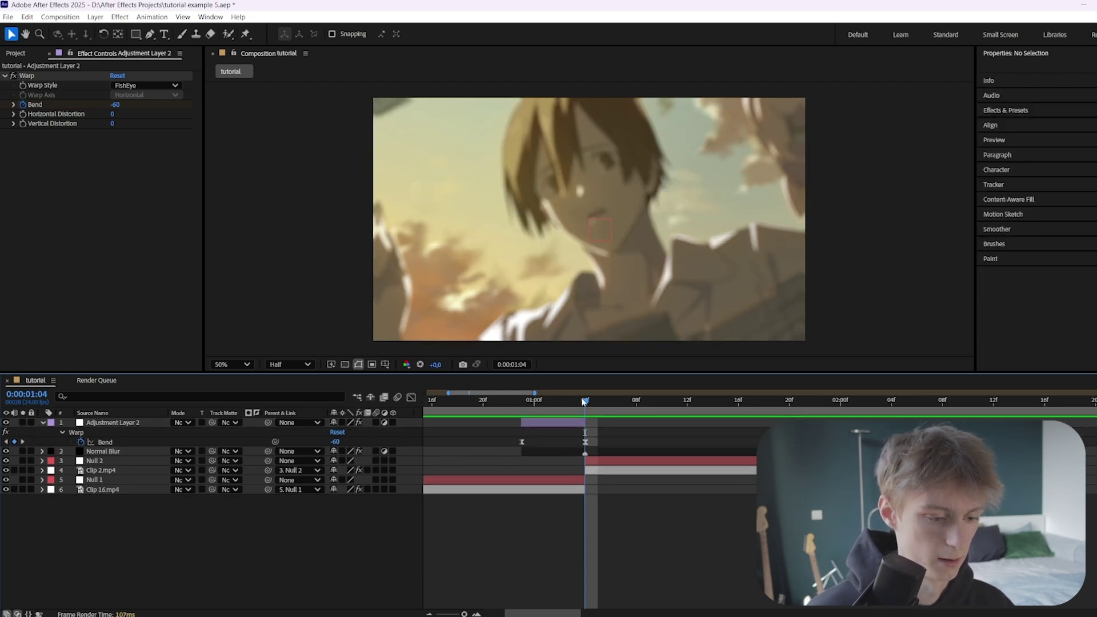
pyautogui.moveTo(571, 405); pyautogui.dragTo(700, 409)
pyautogui.hotkey('ctrl', 'z')
pyautogui.hotkey('ctrl', 'z')
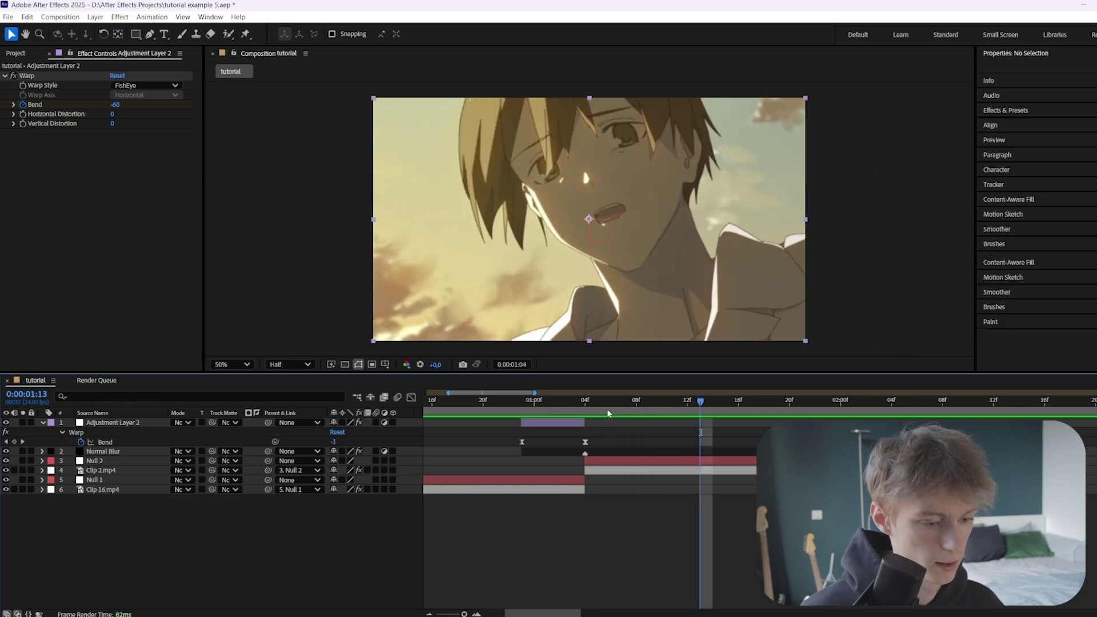
# Preview the warp transition from 0:00:00:21 and return to the cut at 0:00:01:04.
pyautogui.moveTo(585, 402); pyautogui.dragTo(496, 401)
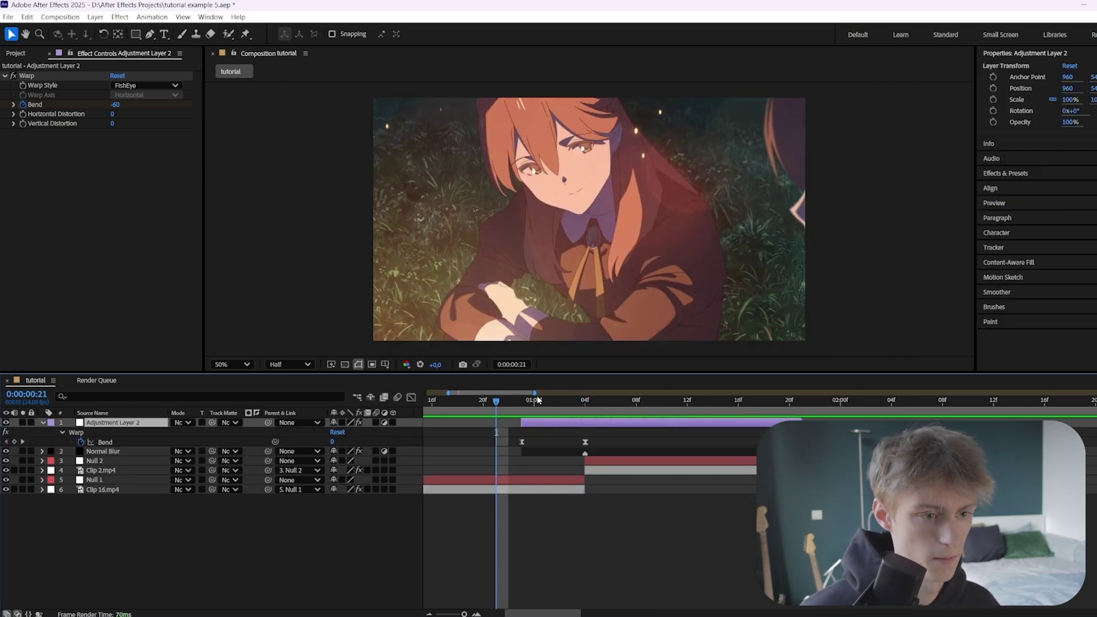
pyautogui.press('space')
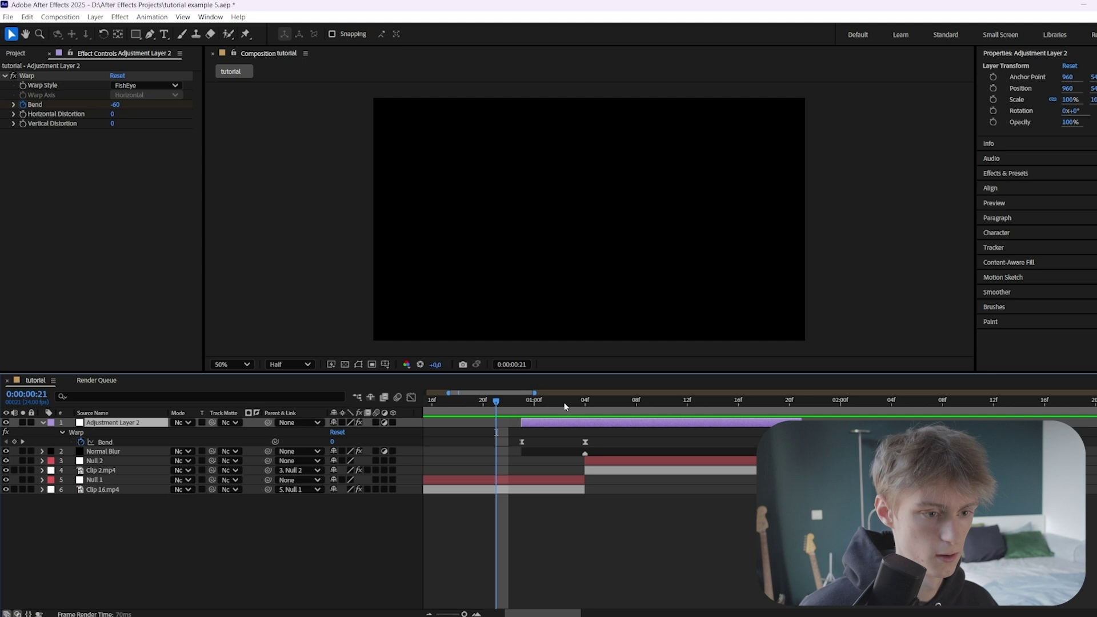
pyautogui.click(584, 404)
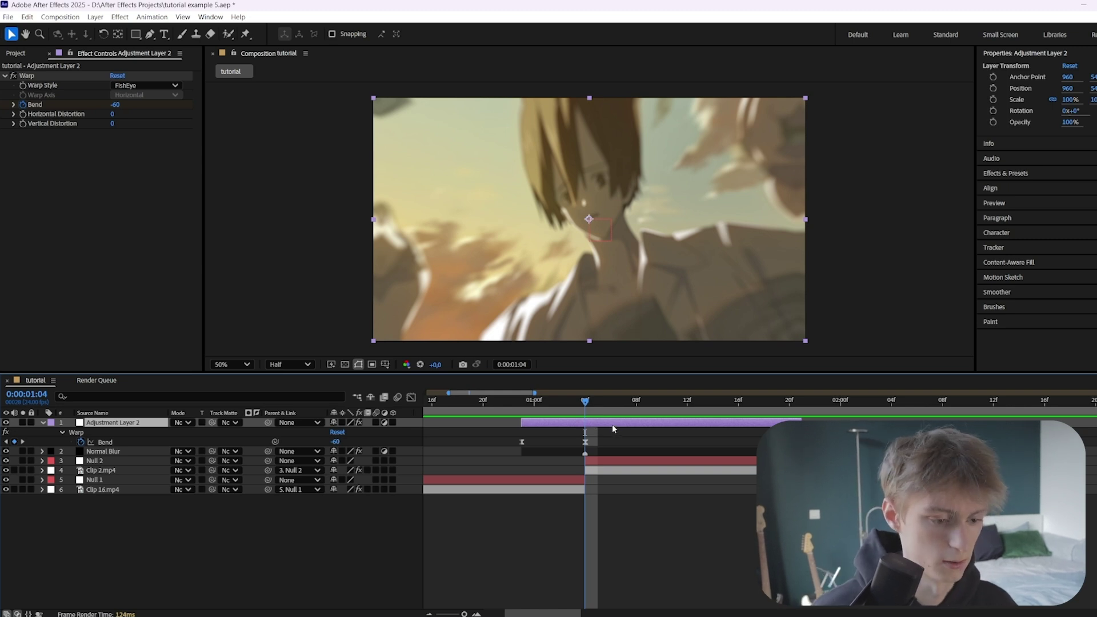
# Apply Brightness & Contrast to the adjustment layer and keyframe Brightness at -93 on the cut.
pyautogui.hotkey('ctrl', 'space')
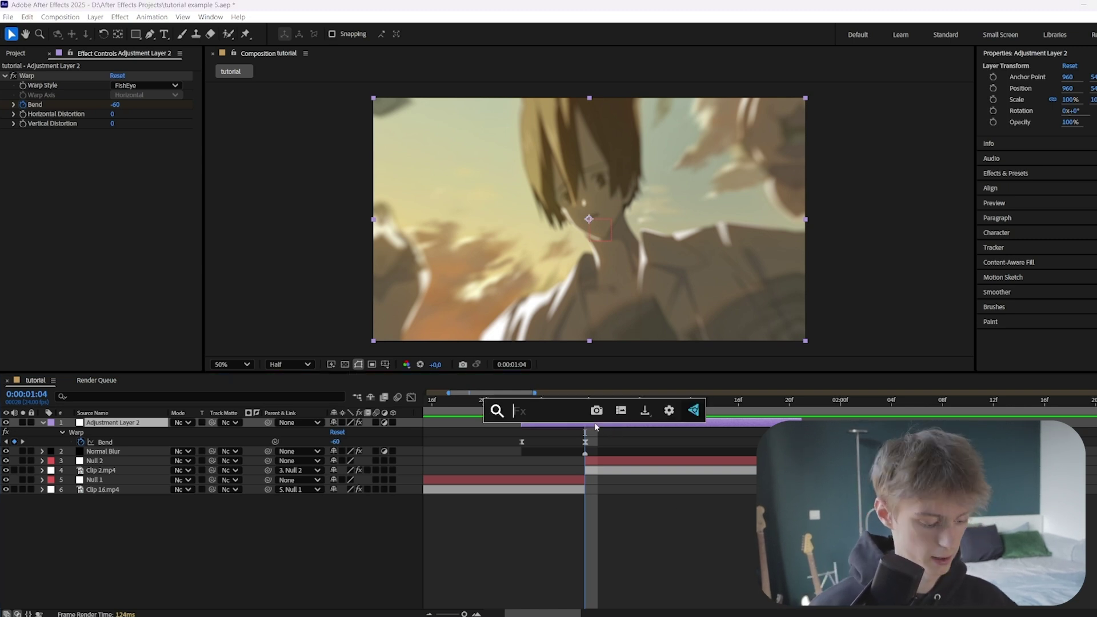
pyautogui.write('bright')
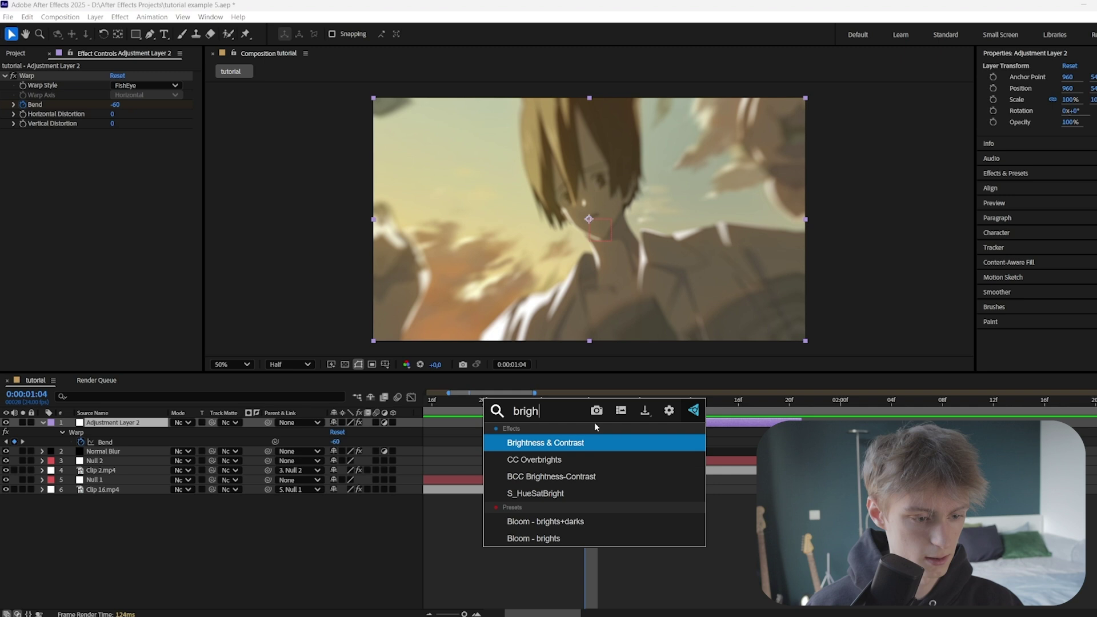
pyautogui.press('Return')
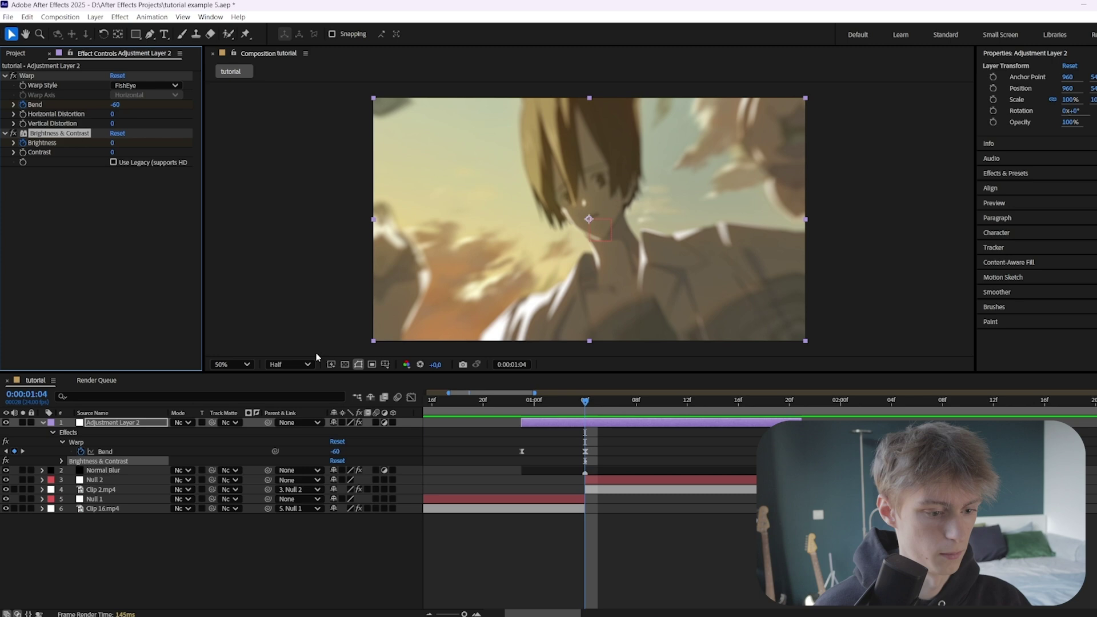
pyautogui.click(103, 147)
pyautogui.moveTo(113, 143); pyautogui.dragTo(136, 143)
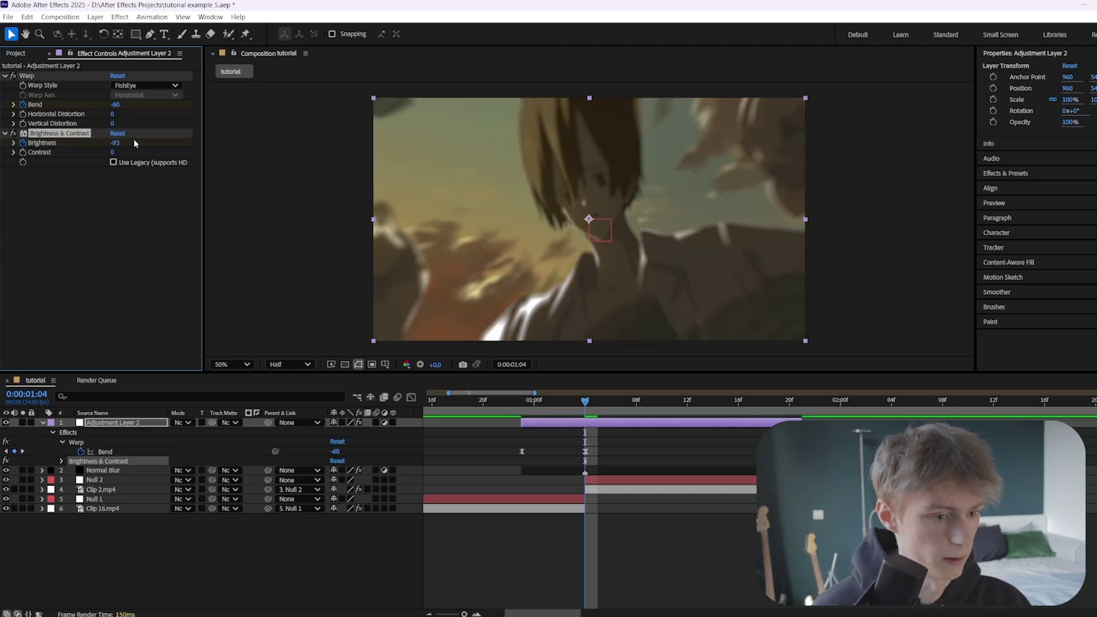
# Keyframe Brightness at 0 at the adjustment layer's start and at 0:00:01:20, and reveal the layer's animated properties in the timeline.
pyautogui.click(523, 403)
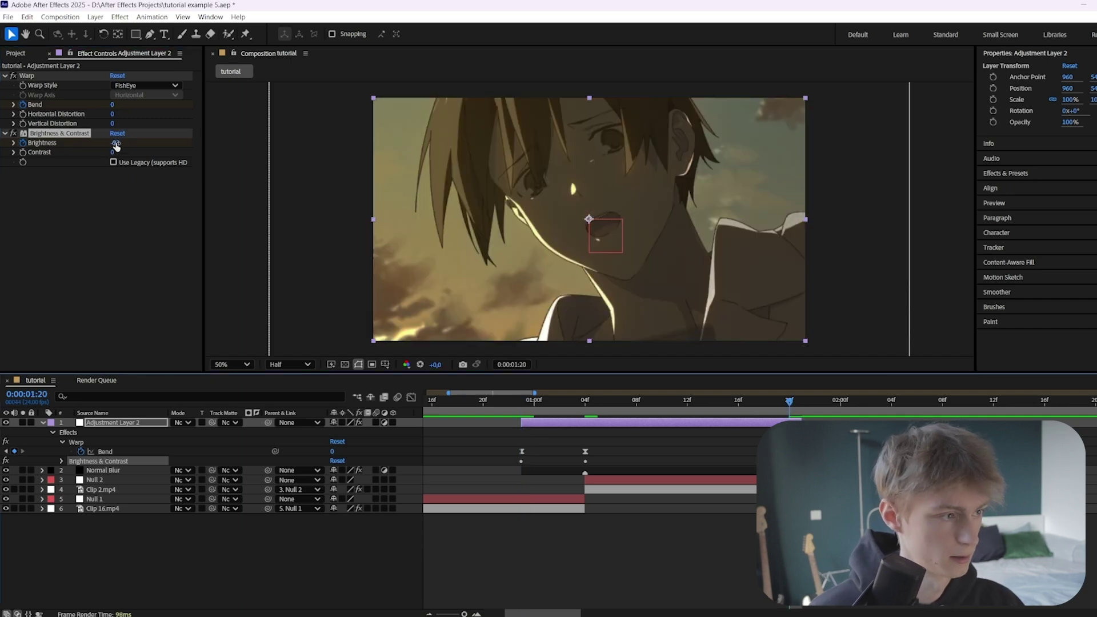
pyautogui.click(116, 143)
pyautogui.write('0')
pyautogui.press('Return')
pyautogui.press('u')
pyautogui.press('u')
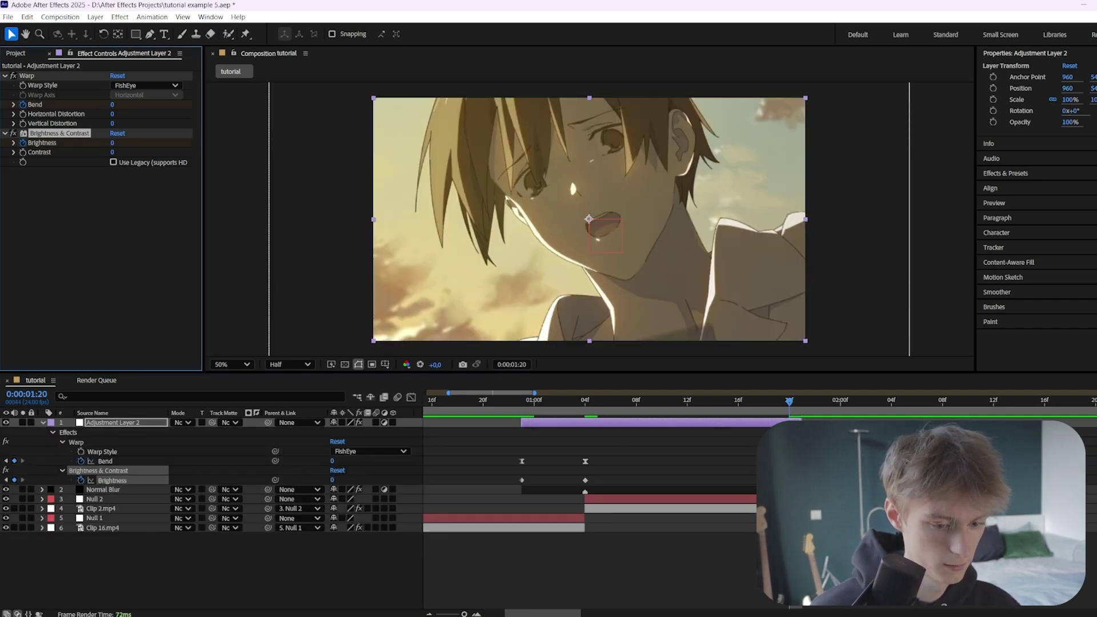
# Apply Easy Ease to the Brightness keyframes and shape their value graph into a sharp dip at the cut with a gradual recovery.
pyautogui.moveTo(607, 473); pyautogui.dragTo(492, 517)
pyautogui.press('F9')
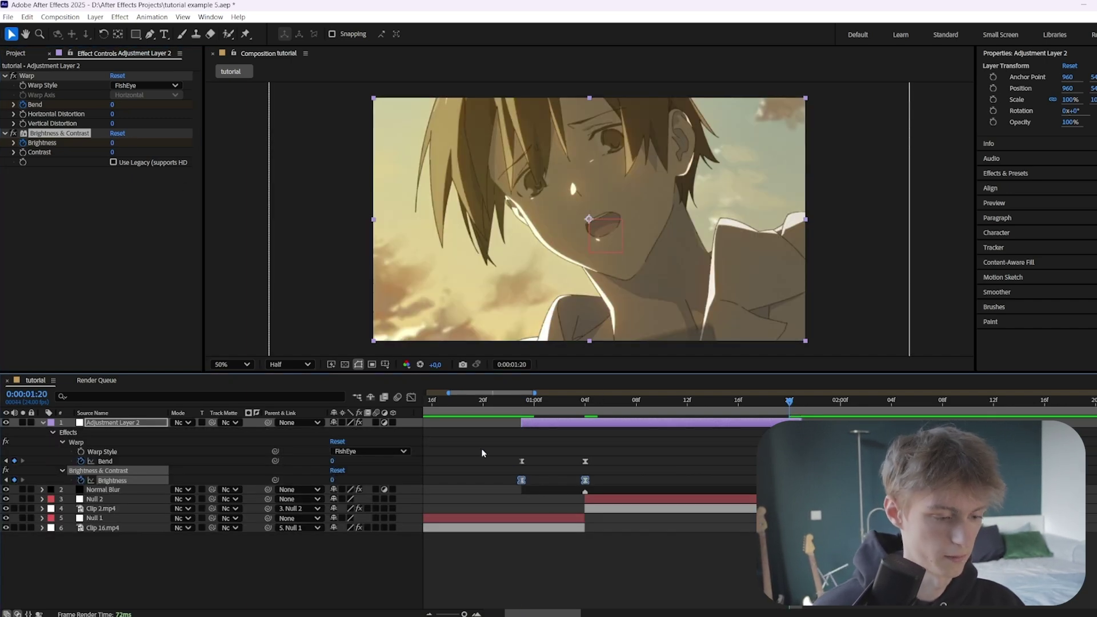
pyautogui.click(411, 397)
pyautogui.moveTo(571, 403); pyautogui.dragTo(687, 405)
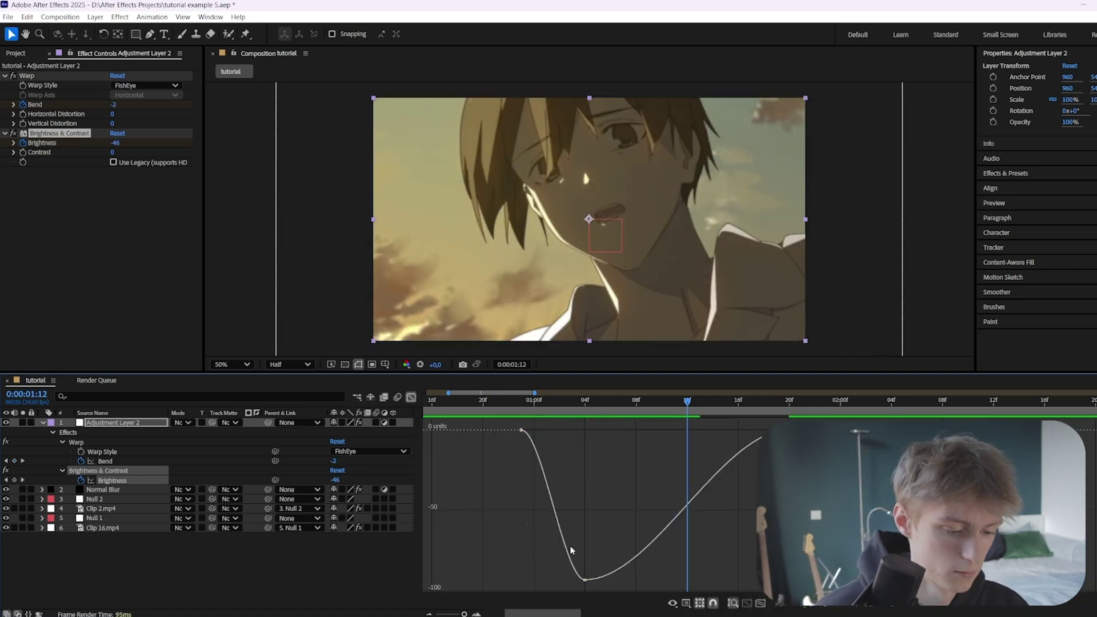
pyautogui.moveTo(571, 569); pyautogui.dragTo(600, 434)
pyautogui.moveTo(653, 580); pyautogui.dragTo(597, 445)
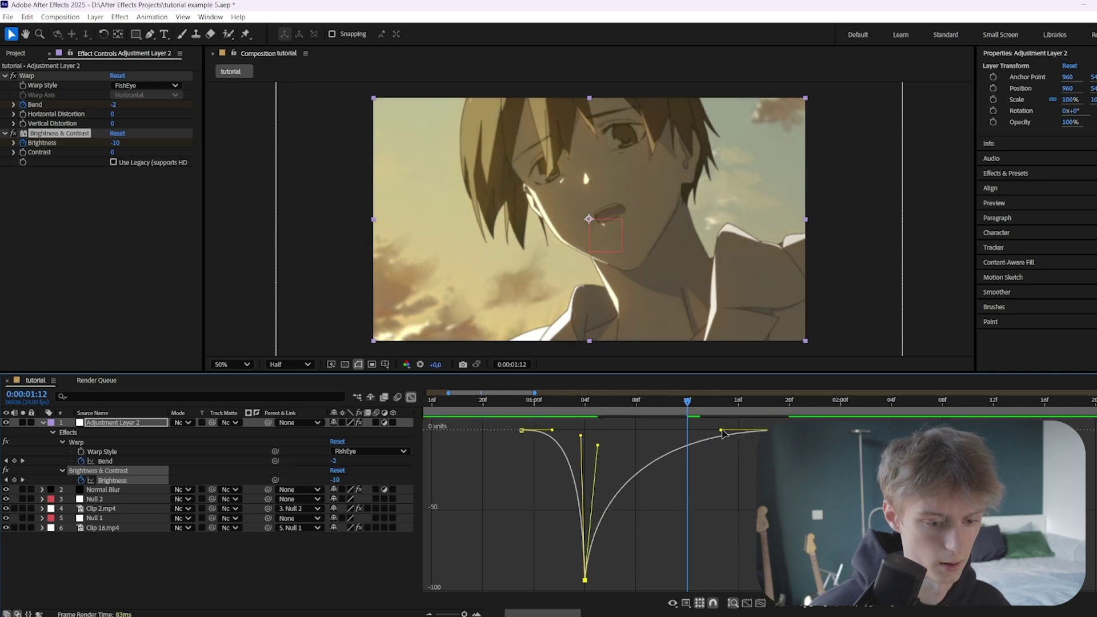
pyautogui.moveTo(721, 430); pyautogui.dragTo(629, 431)
# Preview the brightness dip in the layer view from 0:00:00:20 and return to the cut at 0:00:01:04.
pyautogui.moveTo(627, 403); pyautogui.dragTo(585, 403)
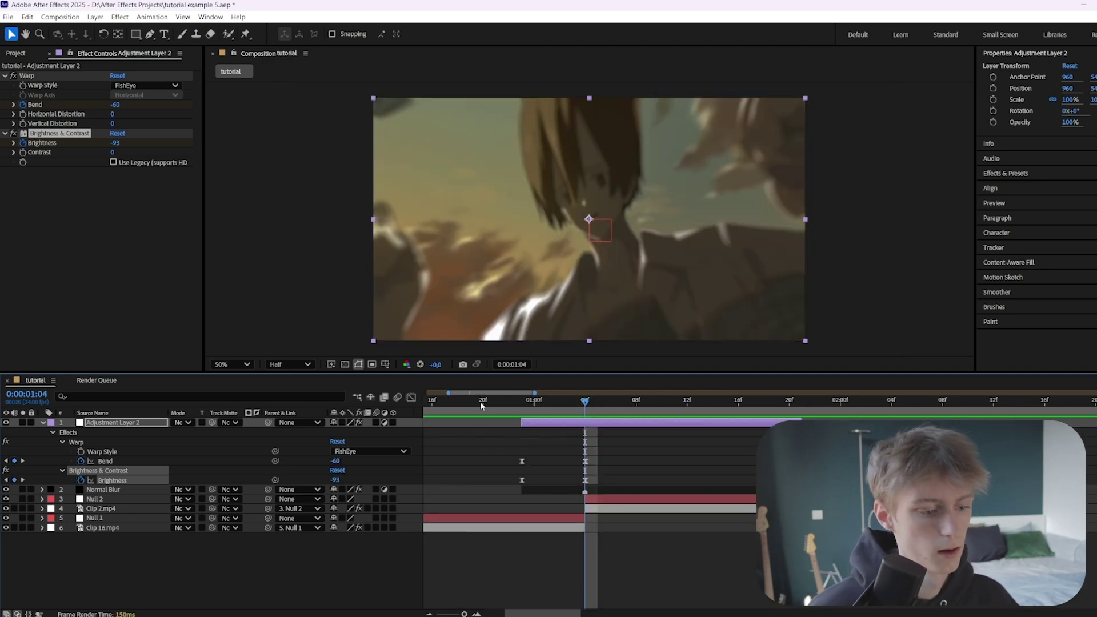
pyautogui.click(481, 402)
pyautogui.press('space')
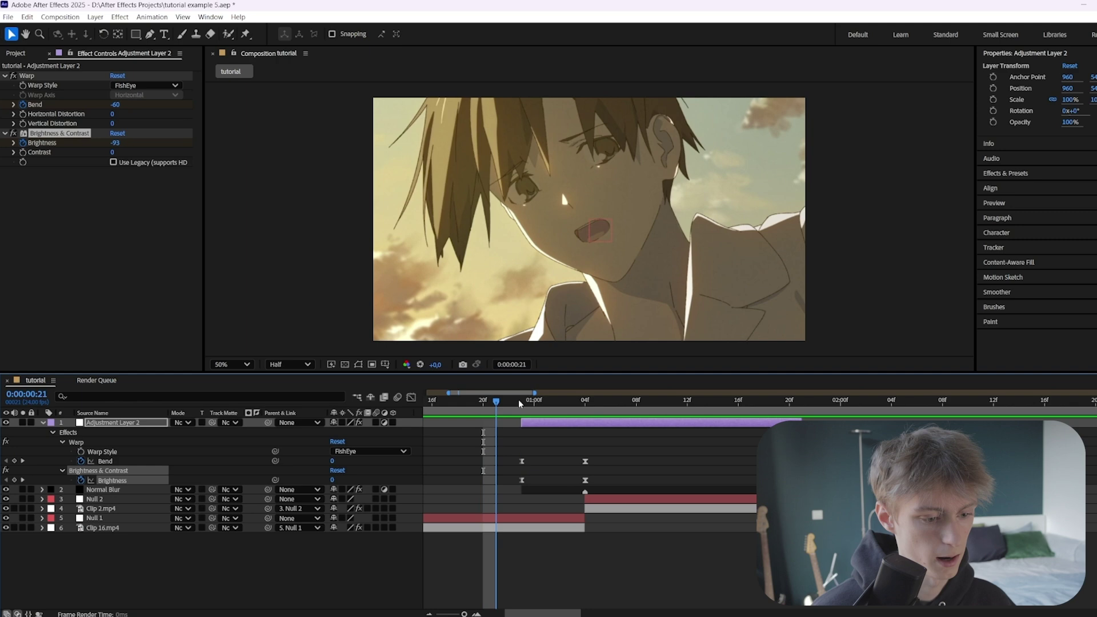
pyautogui.click(586, 400)
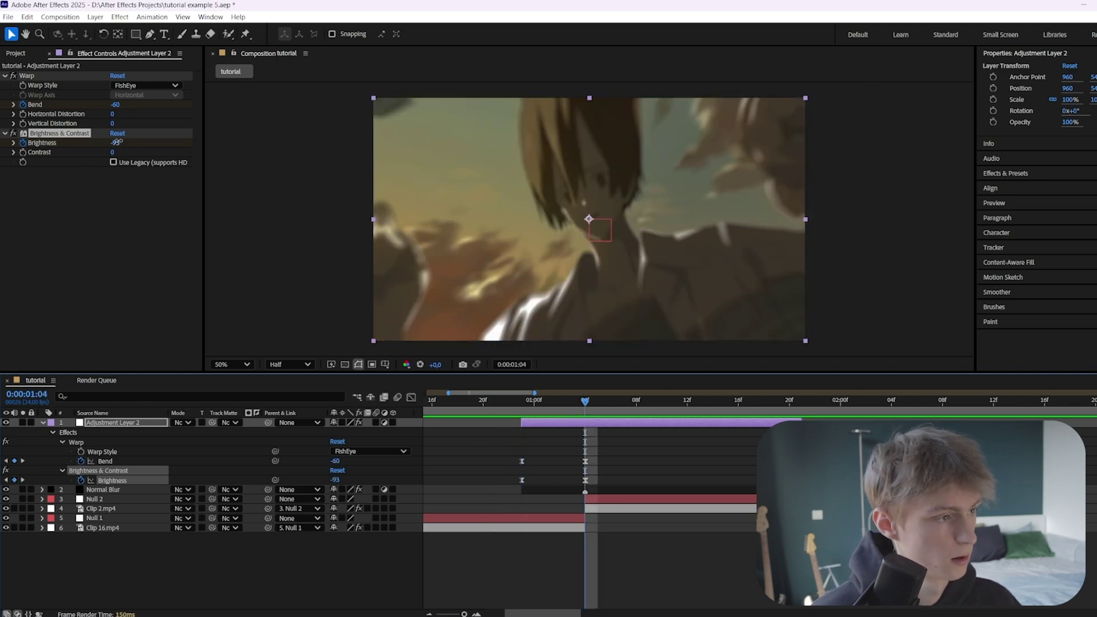
# Set the Brightness keyframe on the cut to 85 and reshape its value graph into a sharp peak.
pyautogui.moveTo(117, 142); pyautogui.dragTo(219, 147)
pyautogui.hotkey('shift', 'F3')
pyautogui.moveTo(578, 435); pyautogui.dragTo(572, 566)
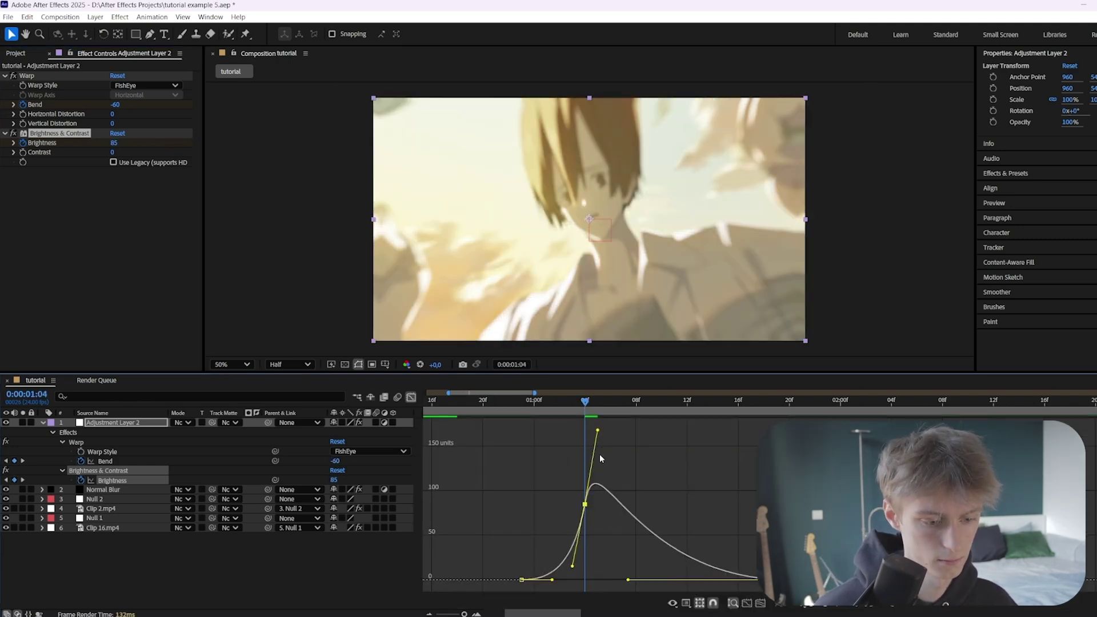
pyautogui.moveTo(598, 435); pyautogui.dragTo(598, 565)
pyautogui.click(484, 403)
pyautogui.moveTo(484, 403)
pyautogui.mouseDown()
pyautogui.moveTo(644, 402)
pyautogui.moveTo(497, 402)
pyautogui.mouseUp()
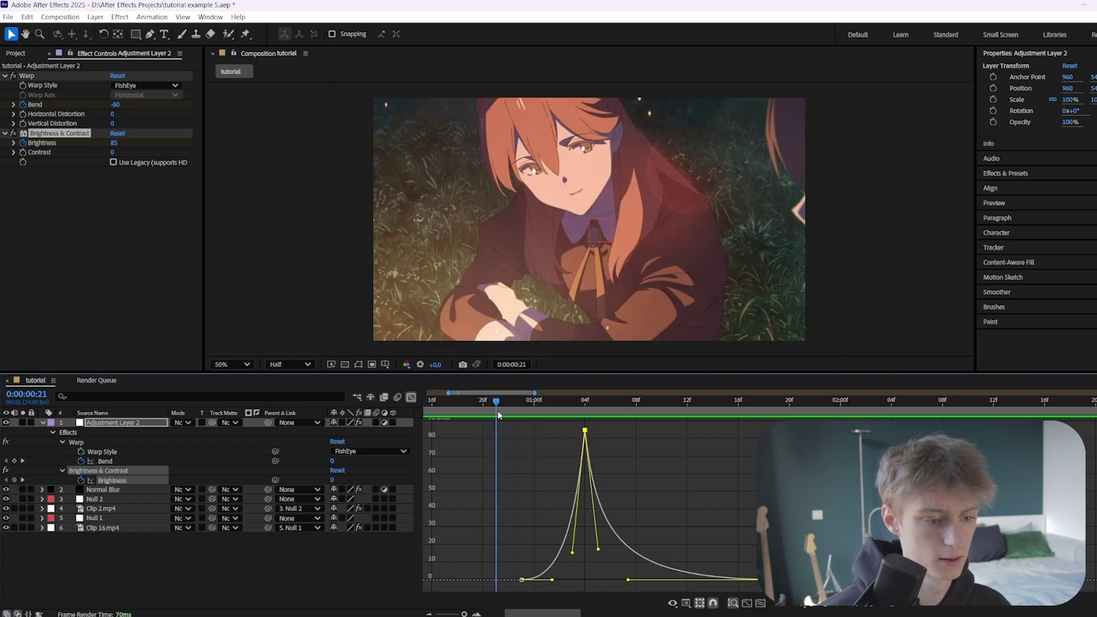